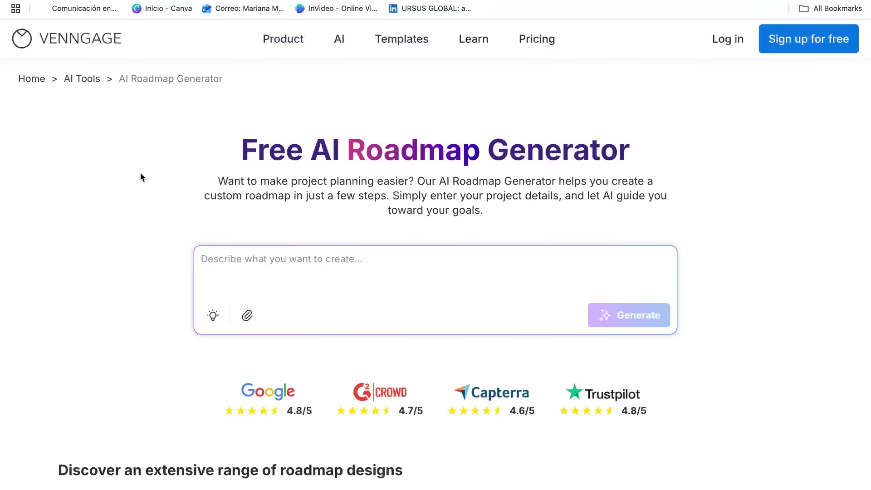
- Paste the 6-Month YouTube Marketing Roadmap description into the DesignAI generator
{"action": "type", "text": "Create a marketing roadmap for a YouTube channel focused on productivity tips for working moms, with a 6-month timeline and a budget of $1000"}
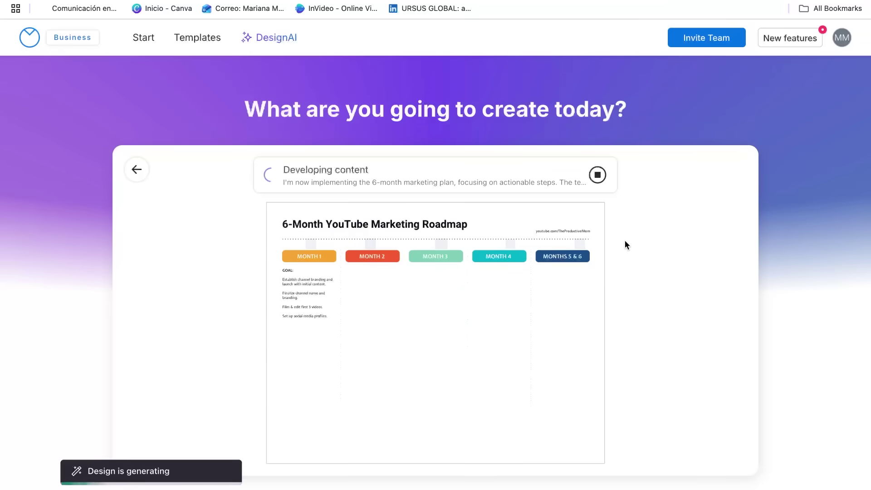
{"action": "scroll", "coordinate": [454, 278], "scroll_direction": "down", "scroll_amount": 1}
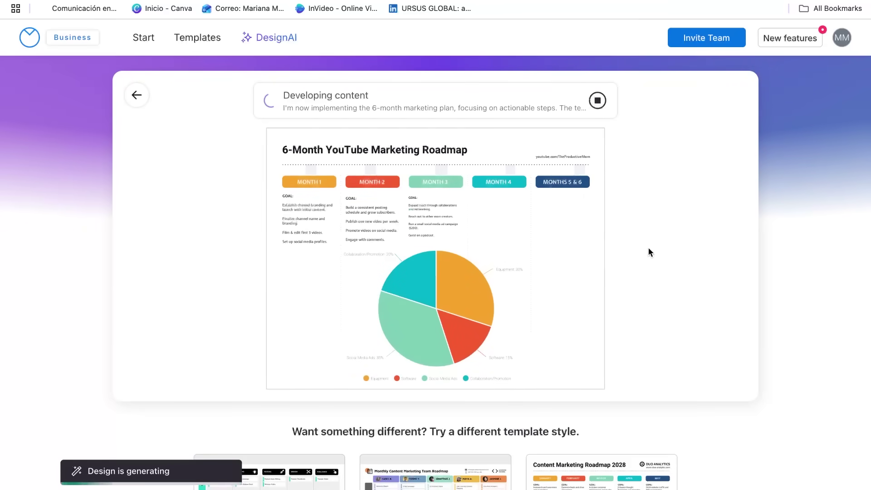
{"action": "scroll", "coordinate": [649, 247], "scroll_direction": "down", "scroll_amount": 3}
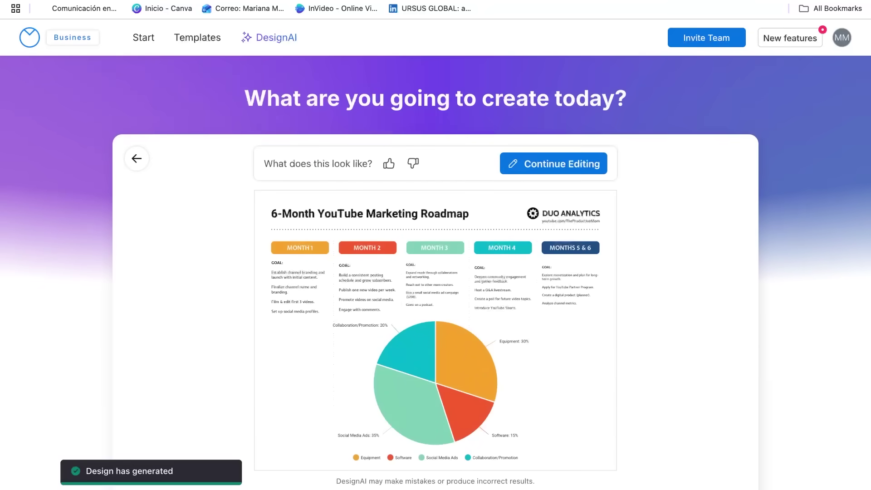
{"action": "mouse_move", "coordinate": [436, 259]}
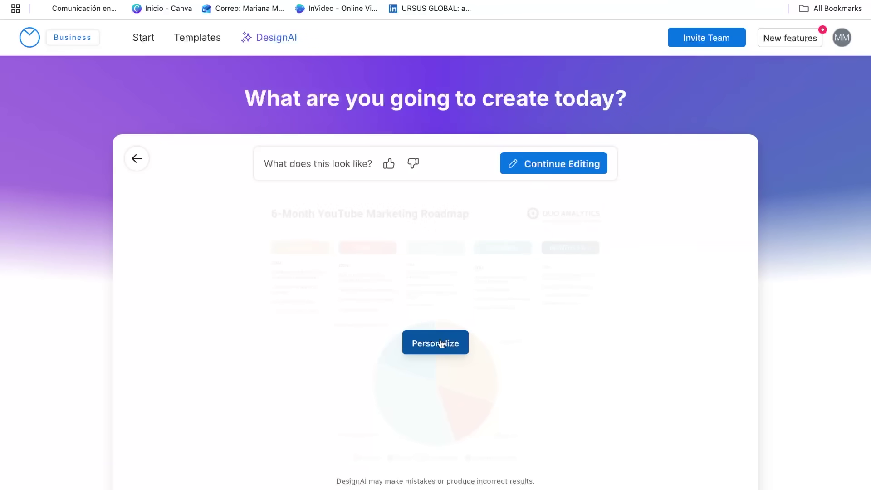
- Personalize the generated roadmap in the editor and bring up the AI tools list
{"action": "left_click", "coordinate": [433, 354]}
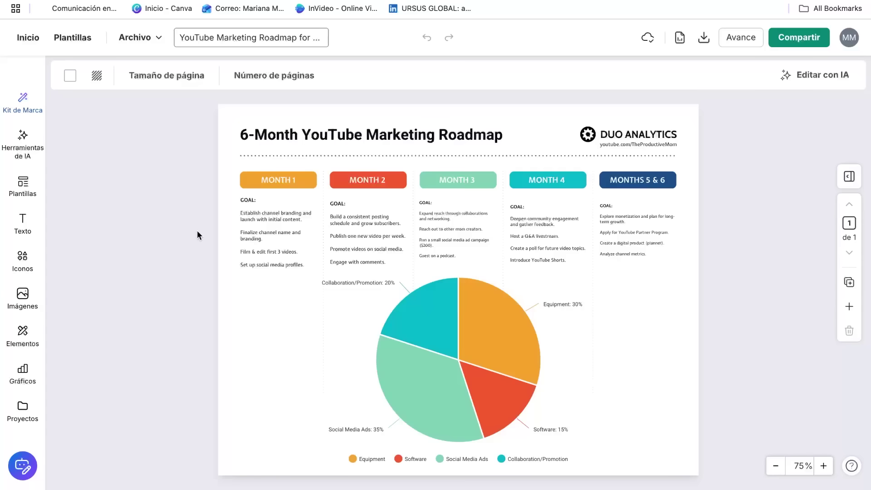
{"action": "left_click", "coordinate": [23, 145]}
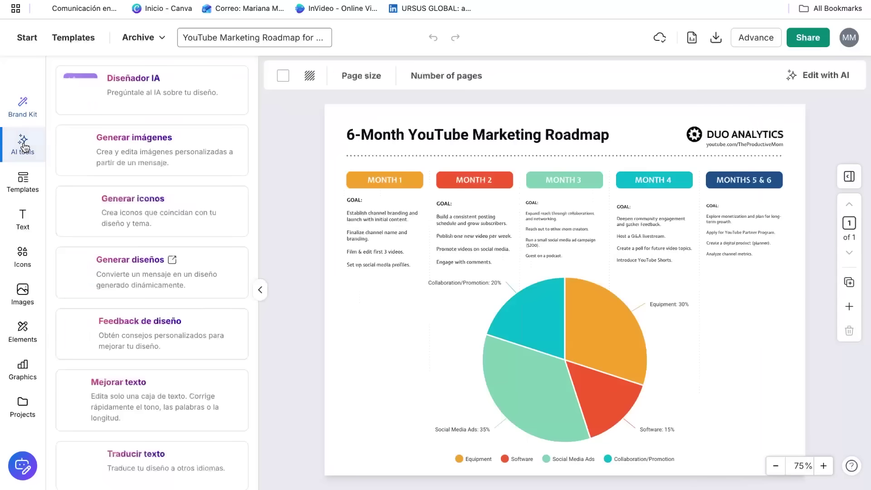
- Add a generated woman-with-camera illustration, shrunk and placed right of the pie chart
{"action": "left_click", "coordinate": [160, 157]}
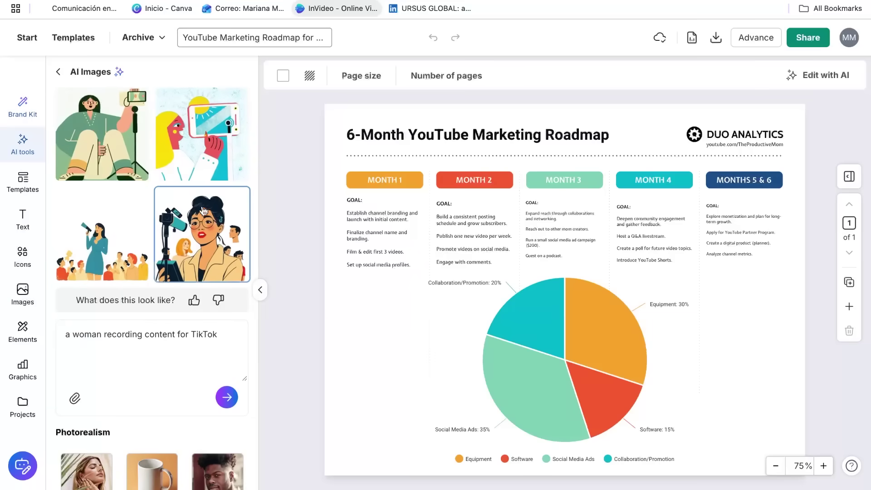
{"action": "left_click", "coordinate": [200, 235]}
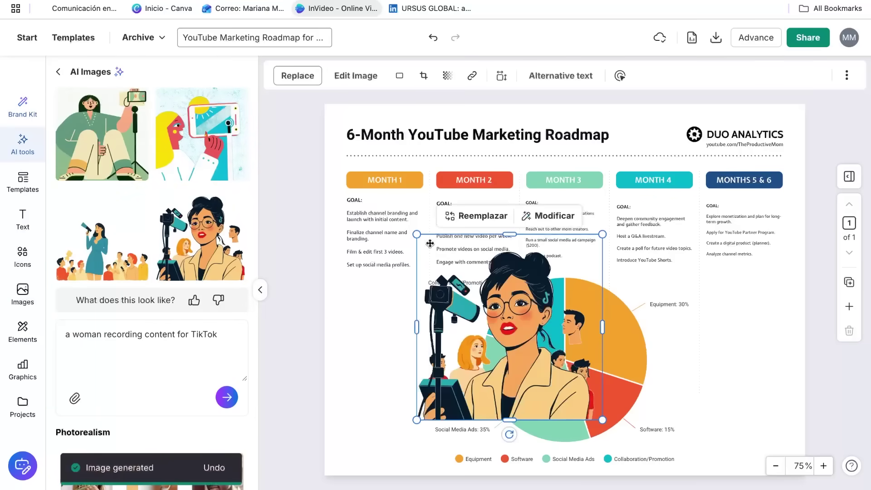
{"action": "left_click_drag", "start_coordinate": [417, 233], "coordinate": [506, 323]}
{"action": "mouse_move", "coordinate": [531, 355]}
{"action": "left_mouse_down"}
{"action": "mouse_move", "coordinate": [711, 347]}
{"action": "mouse_move", "coordinate": [668, 297]}
{"action": "left_mouse_up"}
{"action": "left_click_drag", "start_coordinate": [723, 354], "coordinate": [720, 374]}
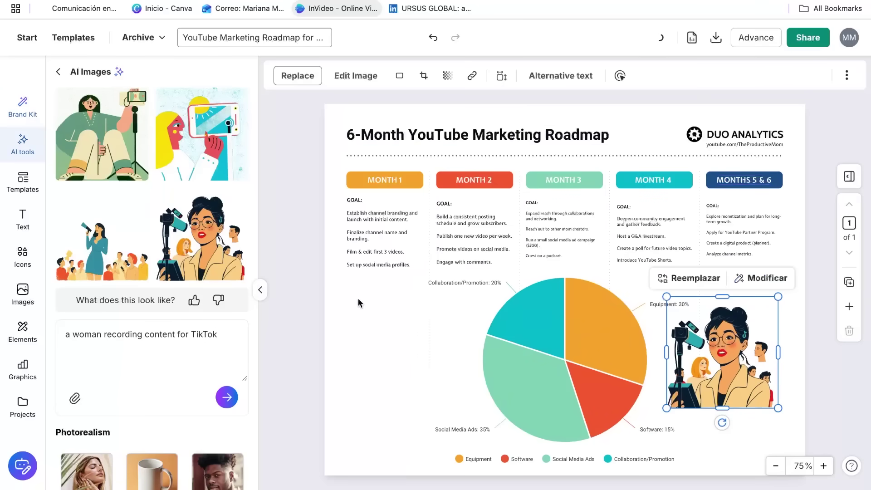
- Add a generated megaphone-woman illustration, sized and placed left of the pie chart
{"action": "left_click", "coordinate": [102, 242]}
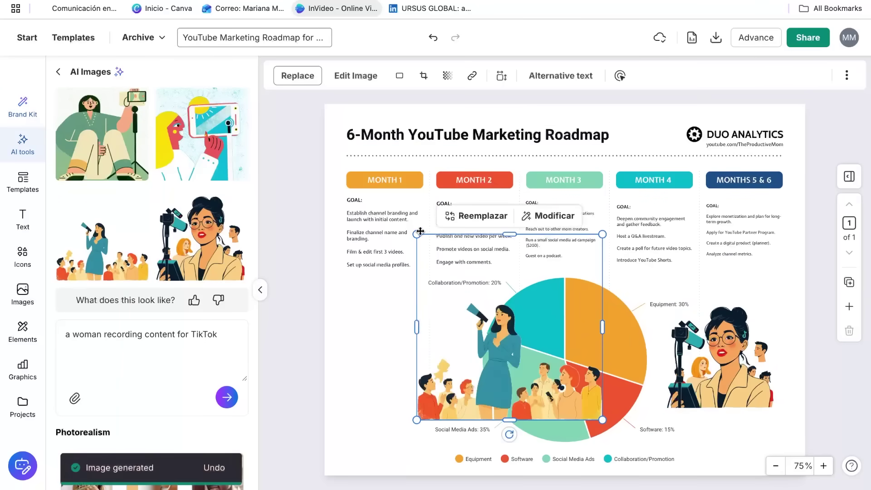
{"action": "left_click_drag", "start_coordinate": [415, 233], "coordinate": [464, 280]}
{"action": "left_click_drag", "start_coordinate": [497, 354], "coordinate": [392, 344]}
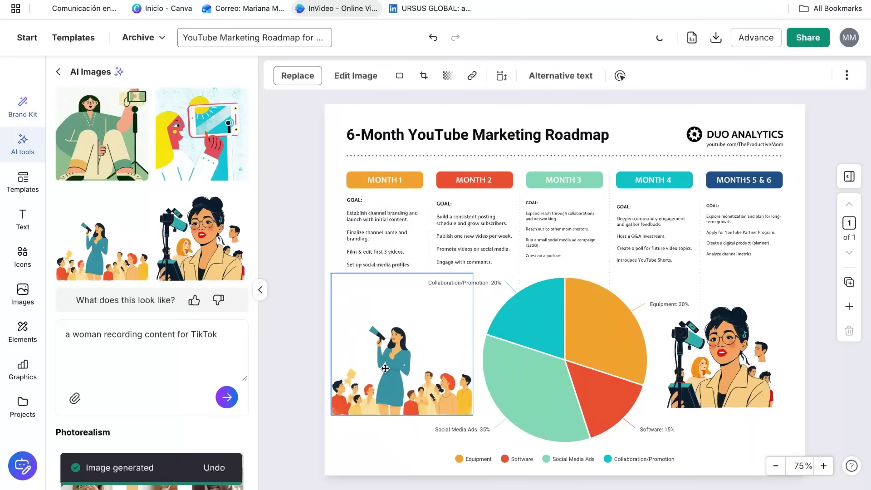
{"action": "left_click_drag", "start_coordinate": [339, 252], "coordinate": [345, 267]}
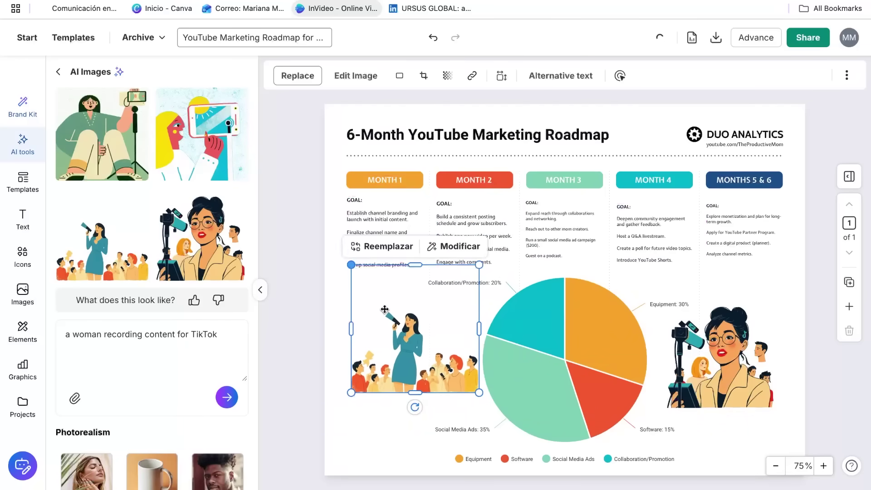
{"action": "left_click_drag", "start_coordinate": [414, 364], "coordinate": [408, 366]}
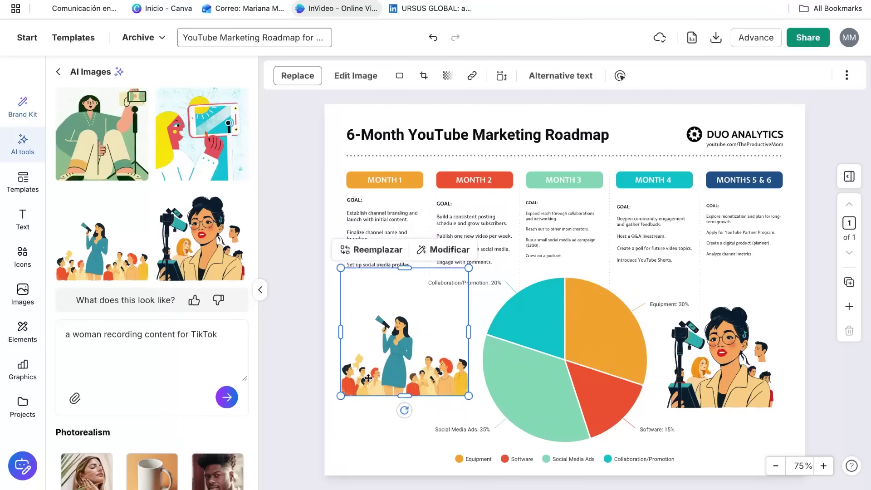
{"action": "left_click_drag", "start_coordinate": [341, 396], "coordinate": [335, 407]}
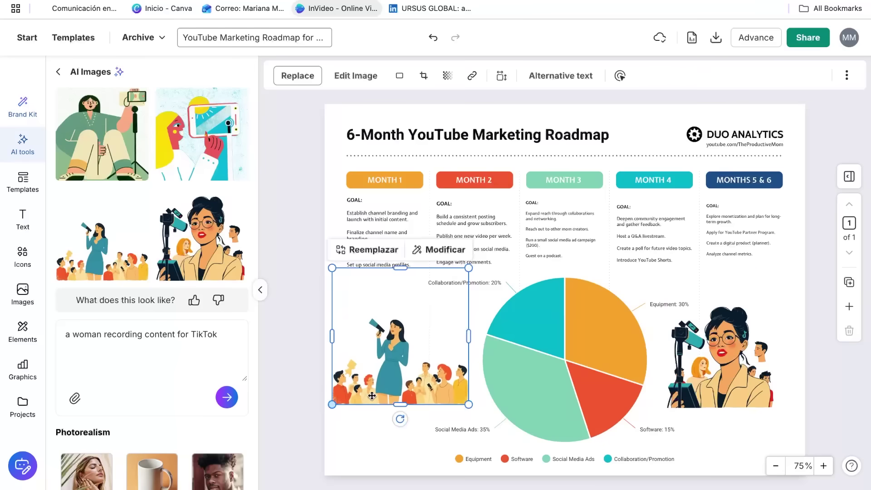
{"action": "left_click_drag", "start_coordinate": [382, 391], "coordinate": [376, 398]}
{"action": "left_click", "coordinate": [304, 379]}
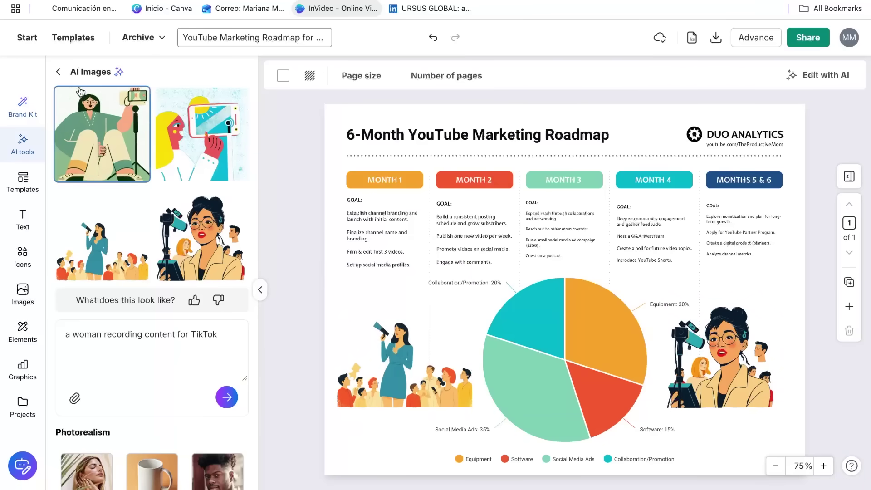
- Return to the AI tools list and check the camera illustration's placement
{"action": "left_click", "coordinate": [58, 72]}
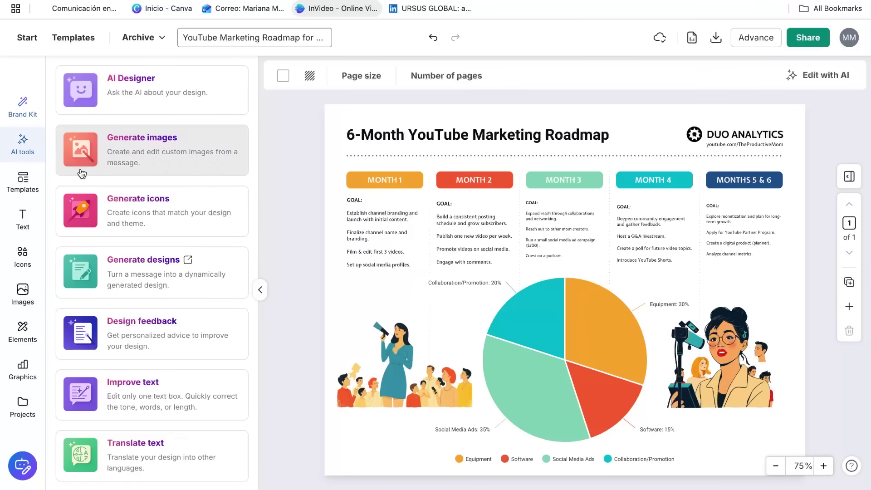
{"action": "left_click", "coordinate": [724, 350]}
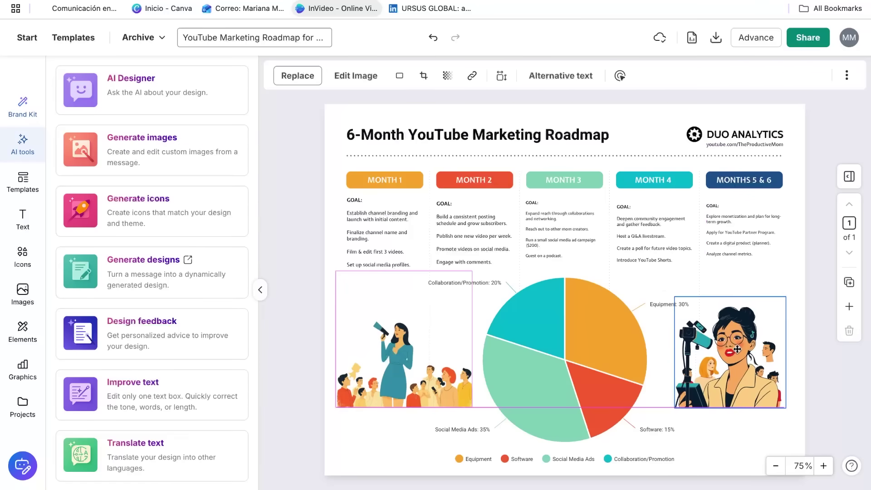
{"action": "left_click", "coordinate": [325, 370]}
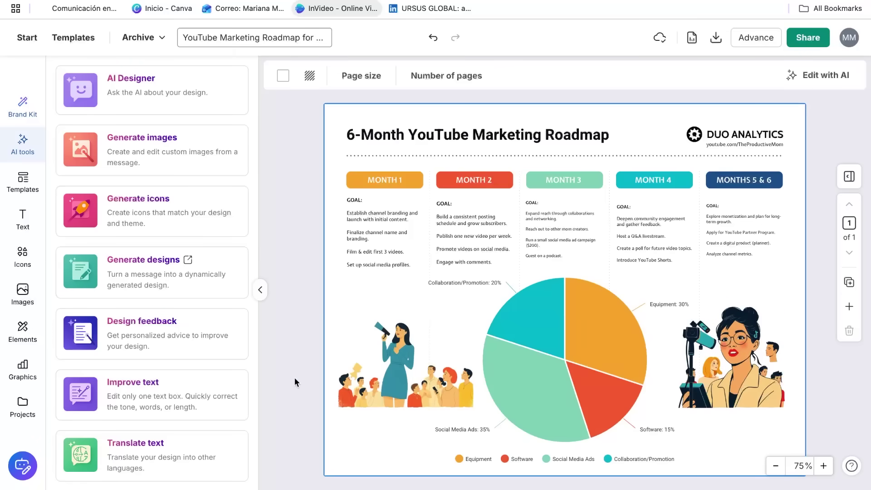
- Replace the Month 1 goal text with an Improve text rewrite in a supportive-friend tone
{"action": "left_click", "coordinate": [151, 399]}
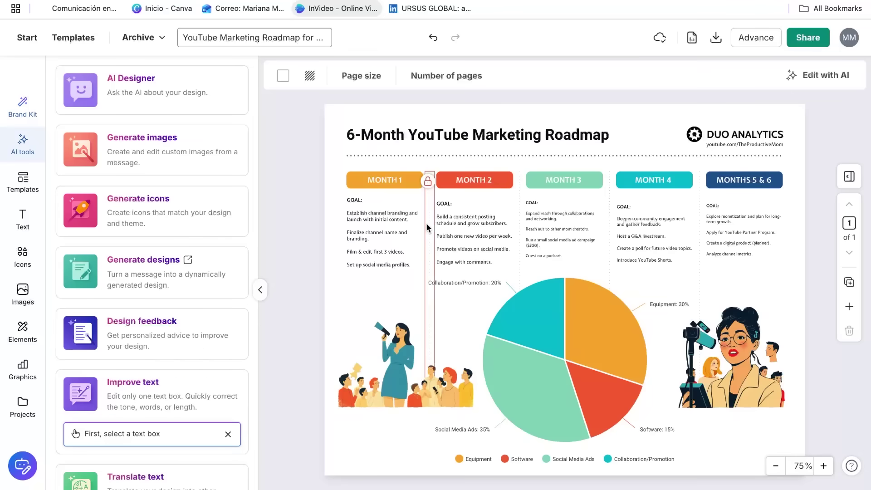
{"action": "left_click", "coordinate": [393, 229]}
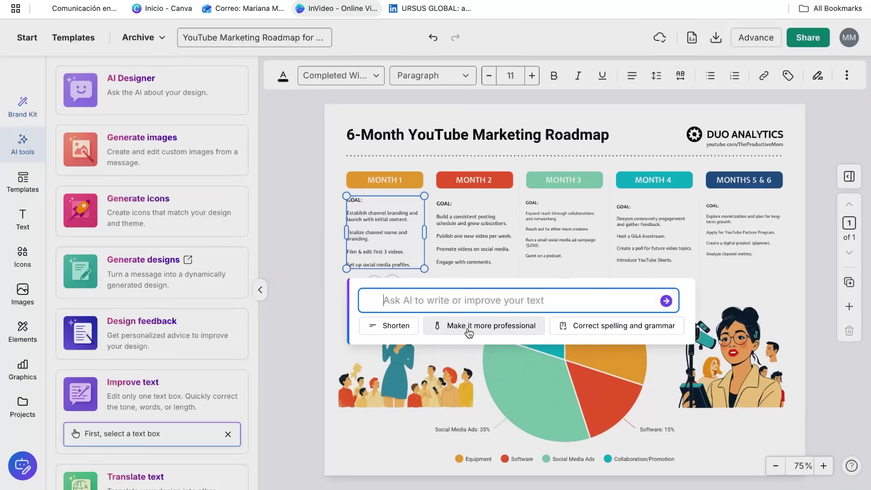
{"action": "left_click", "coordinate": [484, 325]}
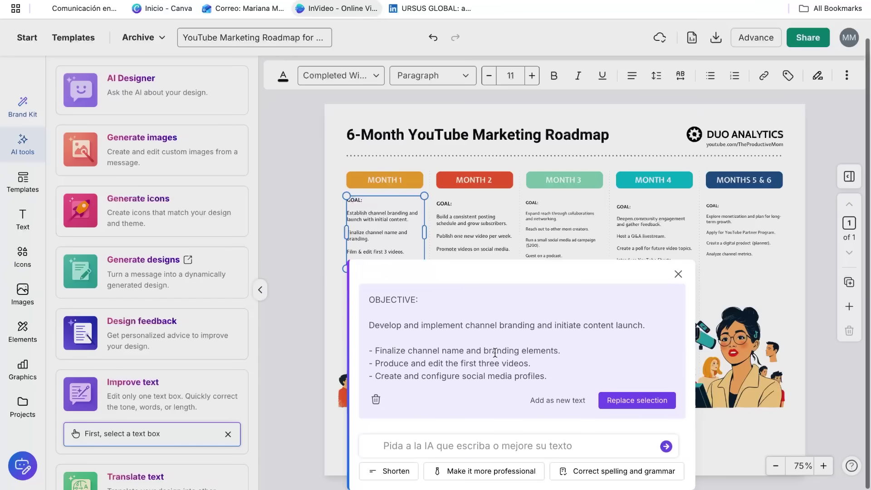
{"action": "left_click", "coordinate": [450, 444]}
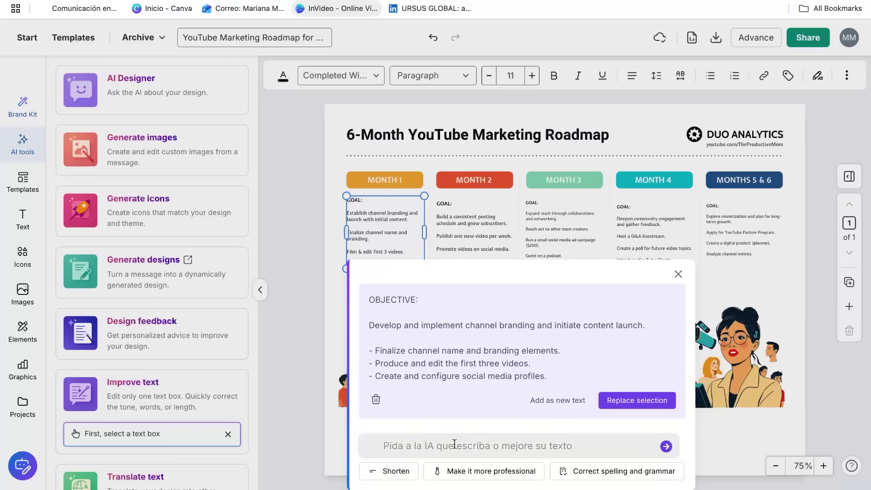
{"action": "type", "text": "suI want to sound like a supportive friend who knows stuff"}
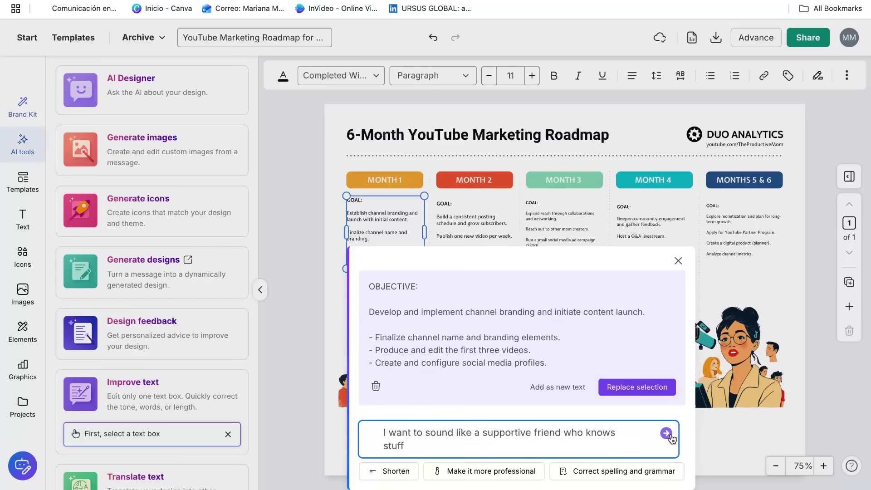
{"action": "left_click", "coordinate": [666, 446]}
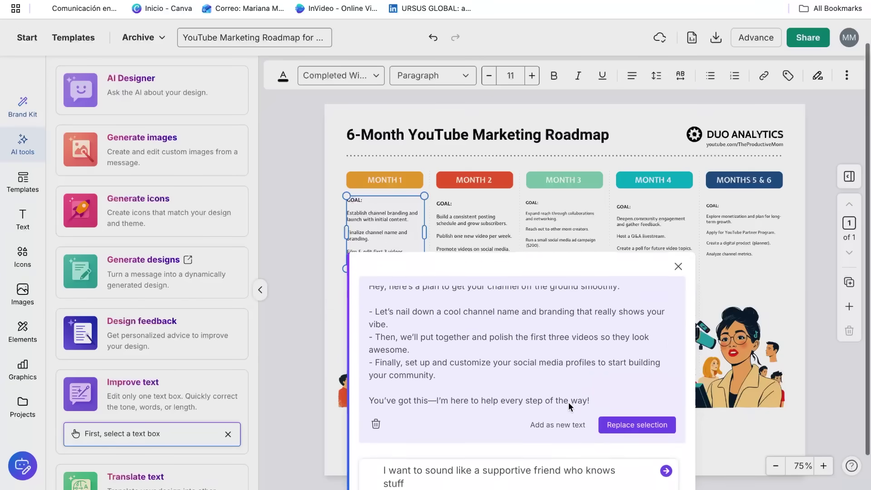
{"action": "scroll", "coordinate": [453, 335], "scroll_direction": "down", "scroll_amount": 1}
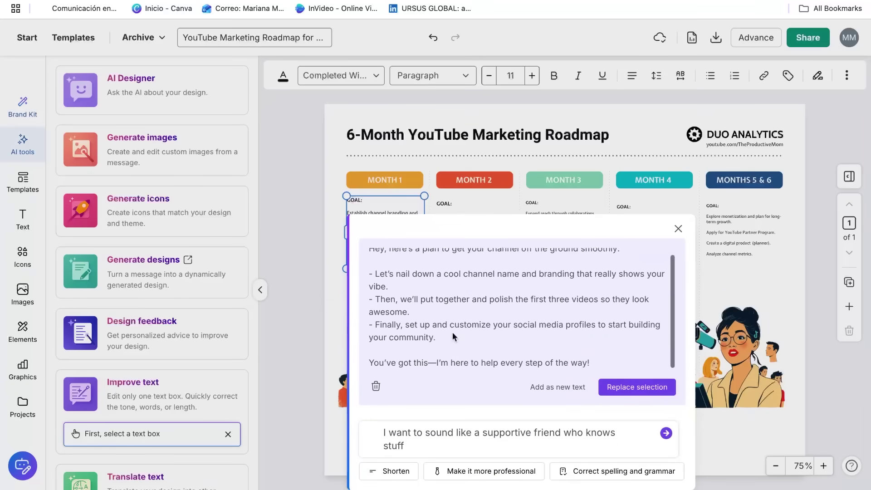
{"action": "left_click", "coordinate": [641, 392]}
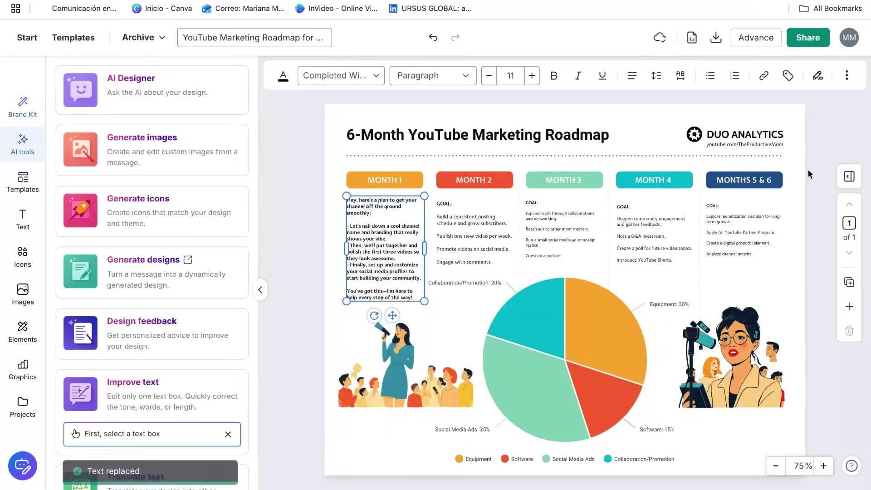
{"action": "left_click", "coordinate": [824, 155]}
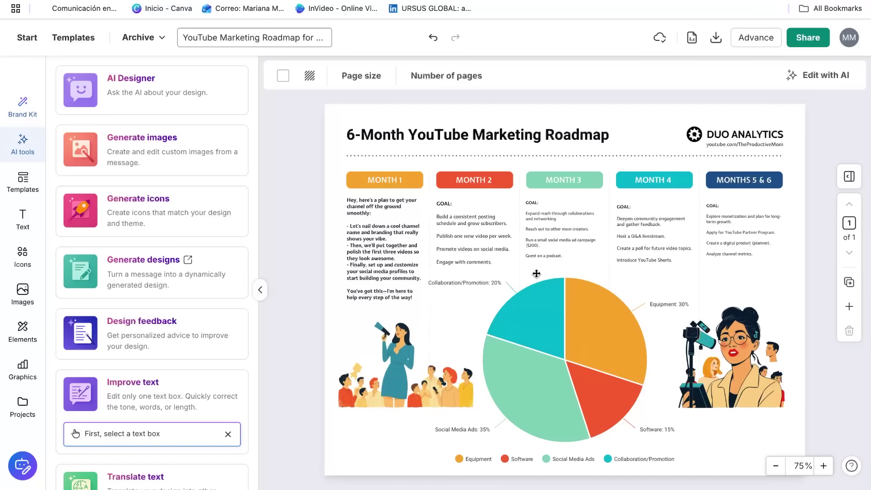
- Rewrite Month 2 goals with 'add a call to action', replace them, and widen the box
{"action": "left_click", "coordinate": [447, 247]}
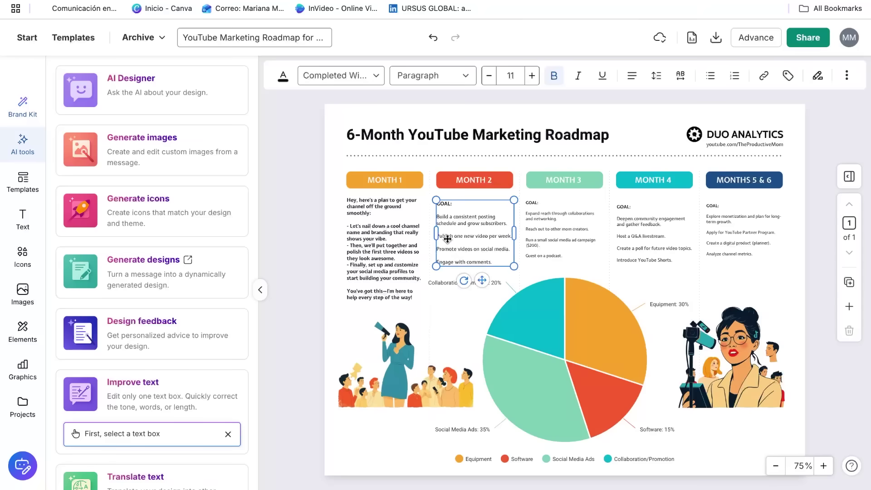
{"action": "left_click", "coordinate": [444, 287]}
{"action": "left_click", "coordinate": [482, 217]}
{"action": "left_click", "coordinate": [123, 404]}
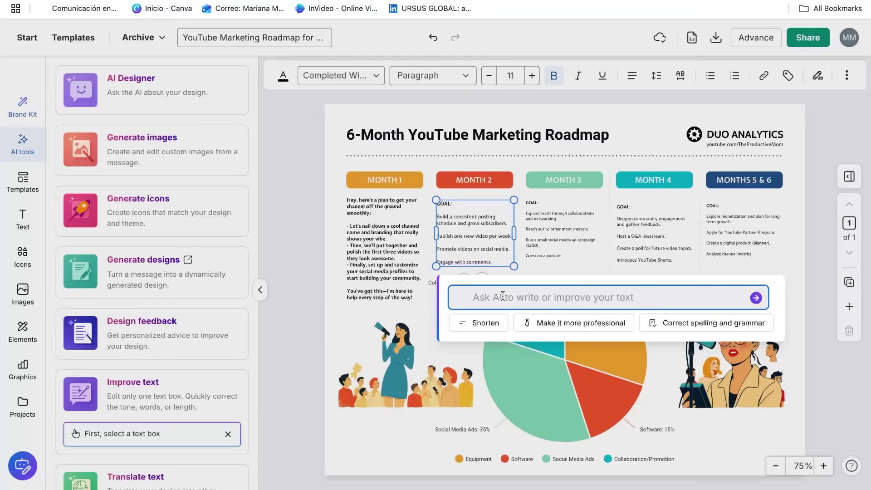
{"action": "type", "text": "Make it m"}
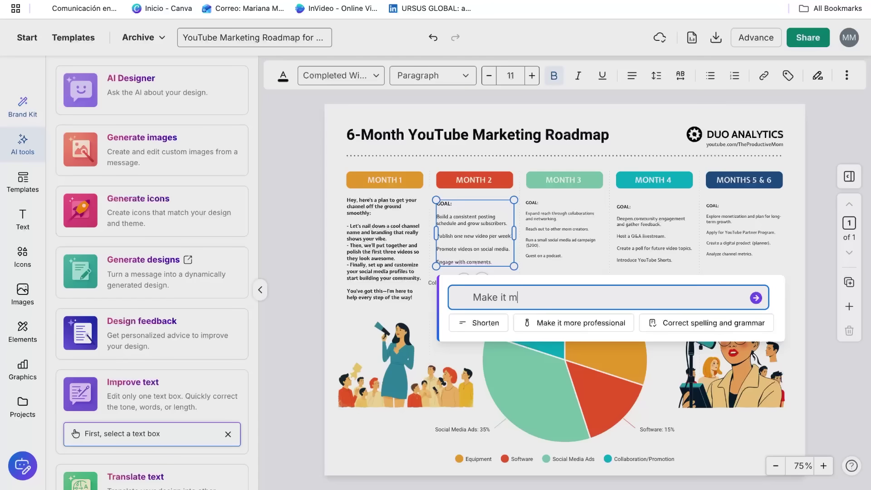
{"action": "type", "text": "ore"}
{"action": "key", "text": "BackSpace"}
{"action": "key", "text": "BackSpace"}
{"action": "key", "text": "BackSpace"}
{"action": "key", "text": "BackSpace"}
{"action": "key", "text": "BackSpace"}
{"action": "key", "text": "BackSpace"}
{"action": "type", "text": "a"}
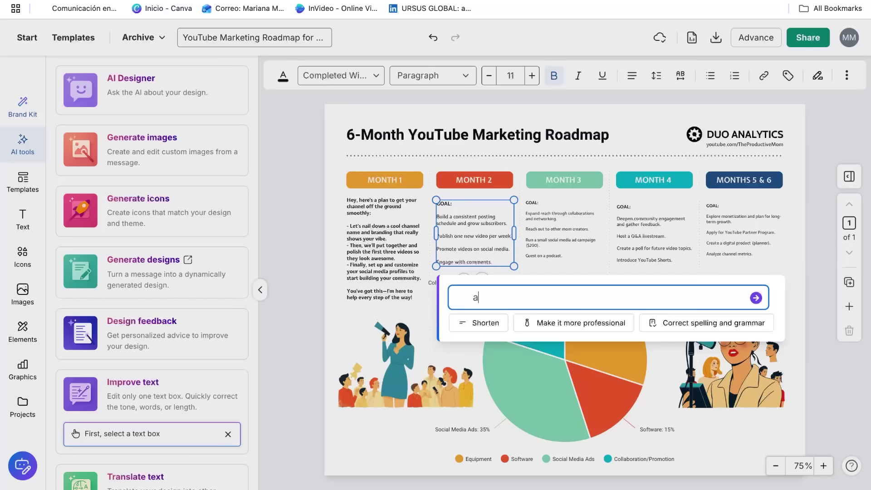
{"action": "type", "text": "dd a call to action"}
{"action": "key", "text": "Return"}
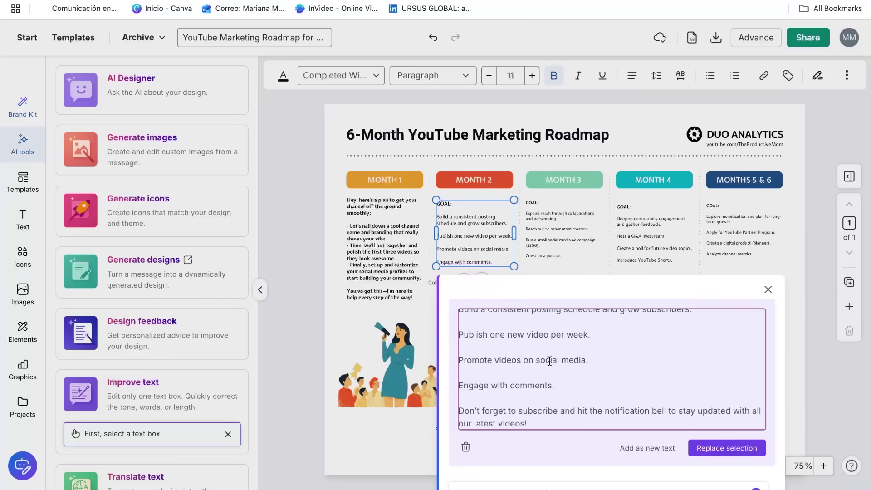
{"action": "left_click", "coordinate": [734, 449]}
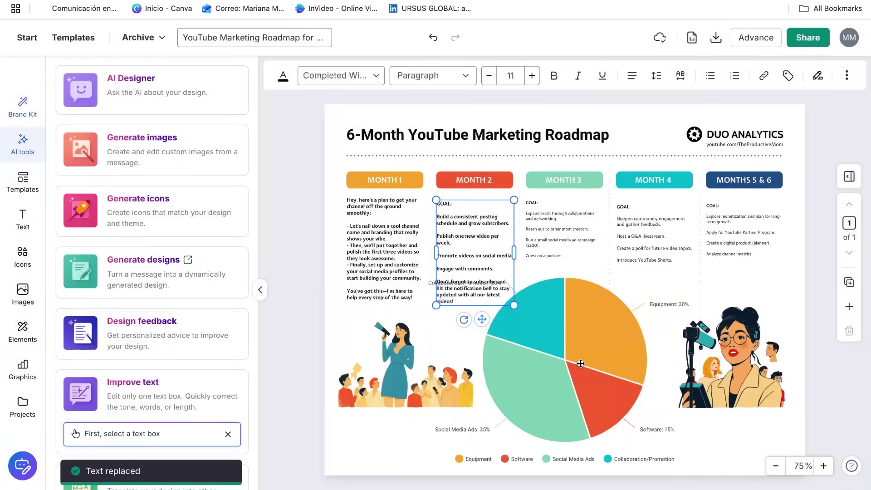
{"action": "mouse_move", "coordinate": [513, 249]}
{"action": "left_mouse_down"}
{"action": "mouse_move", "coordinate": [520, 254]}
{"action": "mouse_move", "coordinate": [504, 272]}
{"action": "mouse_move", "coordinate": [512, 269]}
{"action": "mouse_move", "coordinate": [487, 244]}
{"action": "left_mouse_up"}
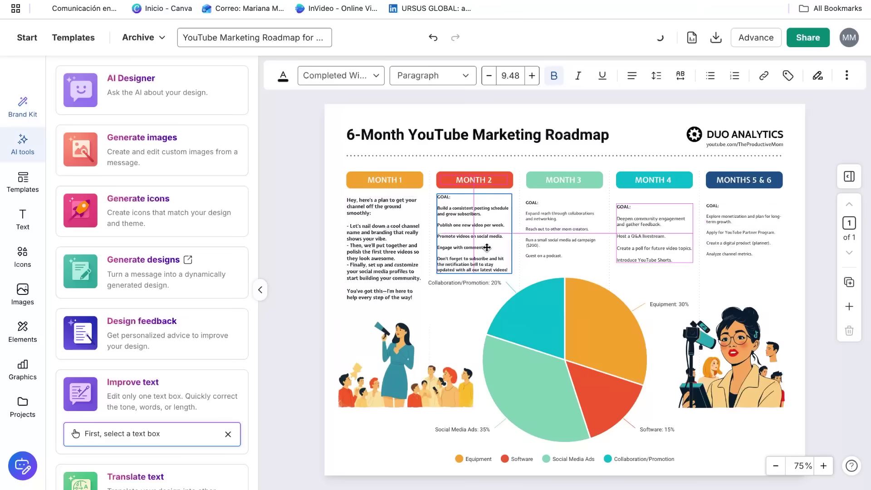
- Shrink the pie chart and reposition it between the illustrations
{"action": "left_click", "coordinate": [473, 292]}
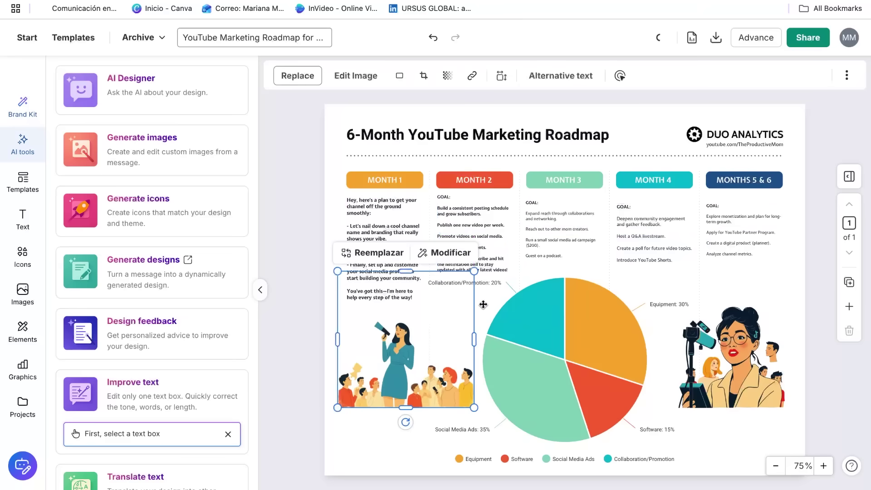
{"action": "left_click", "coordinate": [491, 289]}
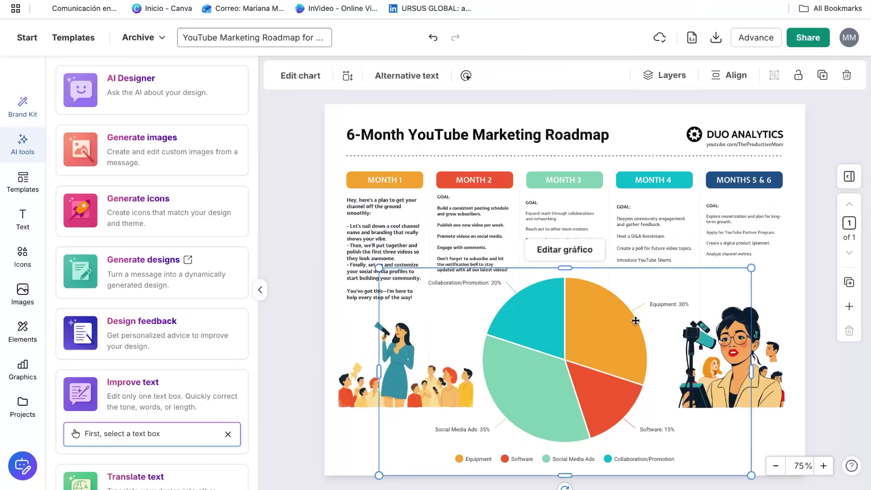
{"action": "left_click", "coordinate": [832, 145]}
{"action": "left_click", "coordinate": [391, 361]}
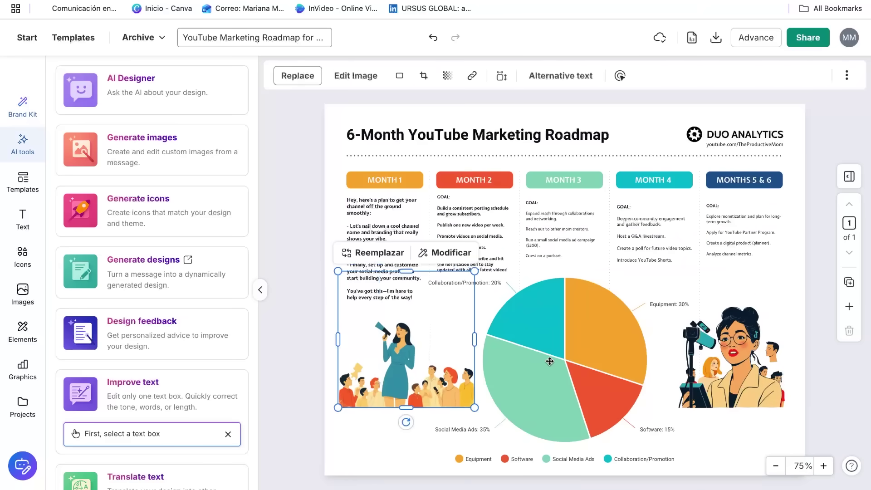
{"action": "left_click_drag", "start_coordinate": [560, 333], "coordinate": [607, 363]}
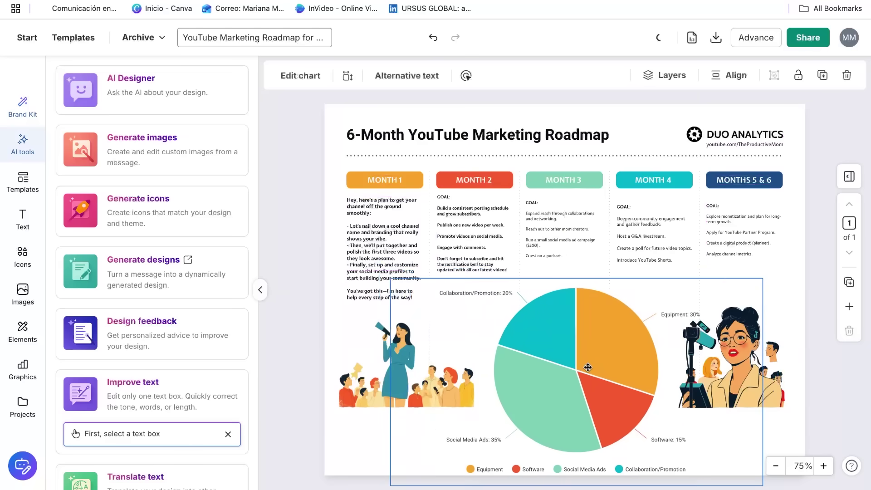
{"action": "left_click_drag", "start_coordinate": [411, 274], "coordinate": [515, 348]}
{"action": "left_click_drag", "start_coordinate": [592, 381], "coordinate": [524, 313]}
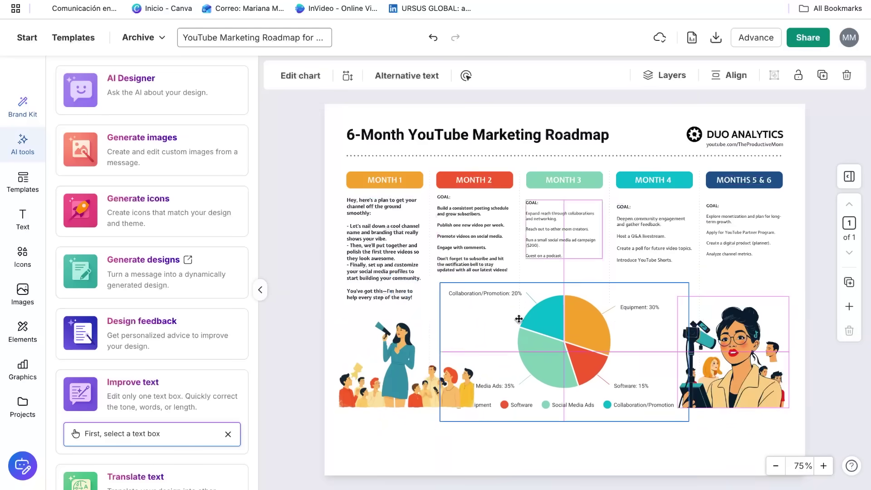
- Move the crowd illustration bottom-left and camera illustration bottom-right, then align the pie chart
{"action": "left_click", "coordinate": [403, 389]}
{"action": "left_click_drag", "start_coordinate": [403, 388], "coordinate": [408, 433]}
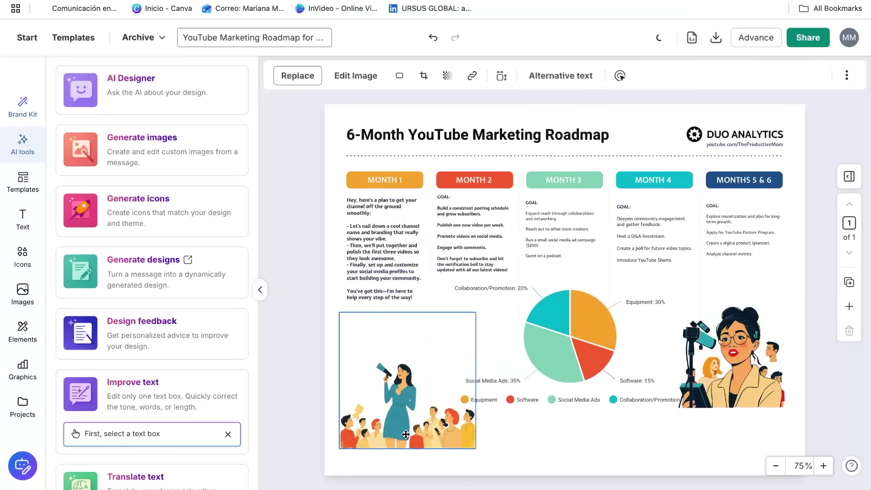
{"action": "left_click_drag", "start_coordinate": [587, 346], "coordinate": [577, 345]}
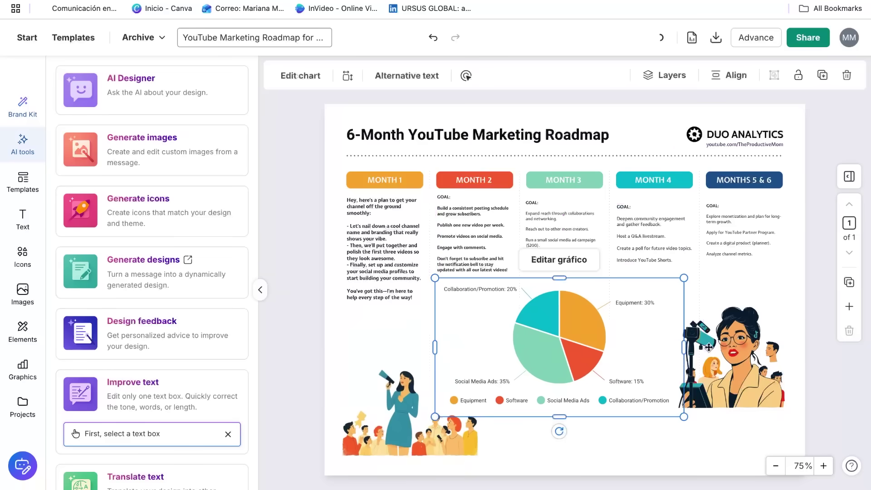
{"action": "mouse_move", "coordinate": [709, 349]}
{"action": "left_mouse_down"}
{"action": "mouse_move", "coordinate": [716, 397]}
{"action": "mouse_move", "coordinate": [717, 387]}
{"action": "left_mouse_up"}
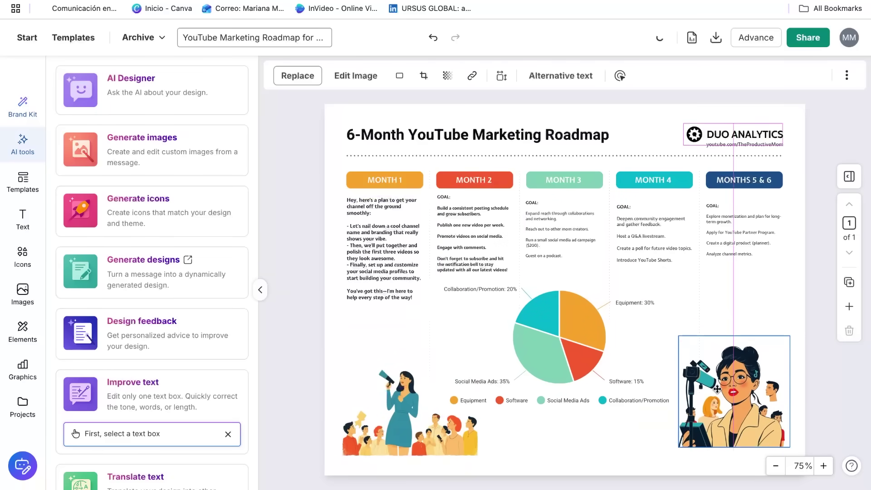
{"action": "left_click", "coordinate": [807, 265]}
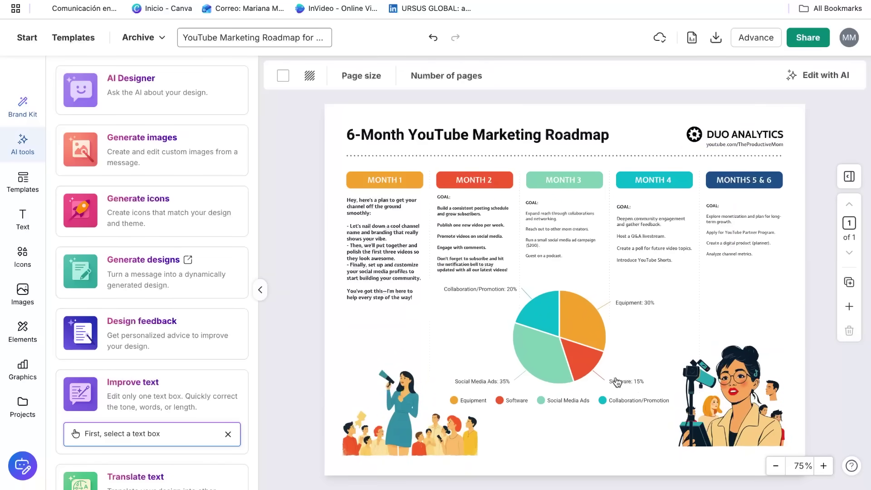
{"action": "left_click_drag", "start_coordinate": [564, 357], "coordinate": [564, 352]}
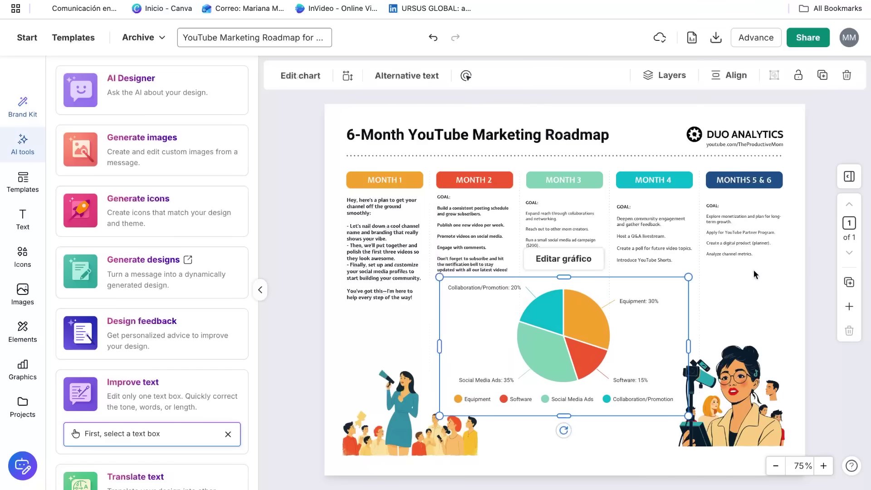
{"action": "left_click", "coordinate": [820, 212]}
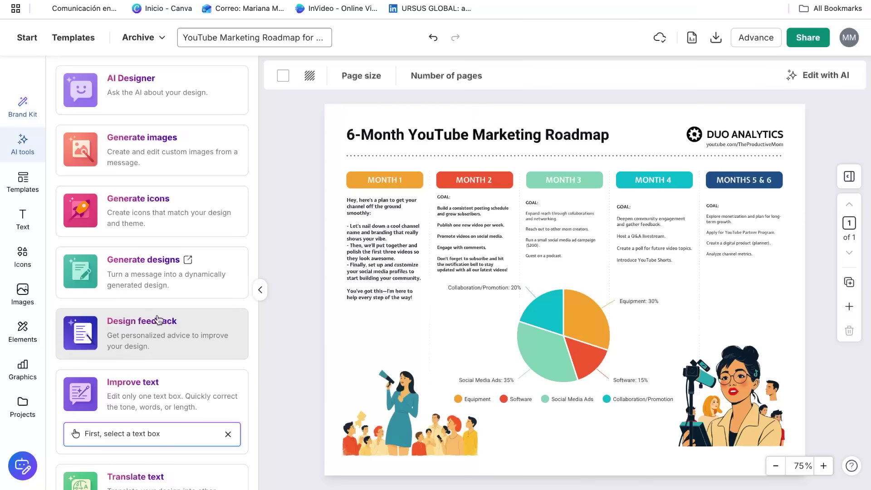
{"action": "left_click", "coordinate": [129, 331]}
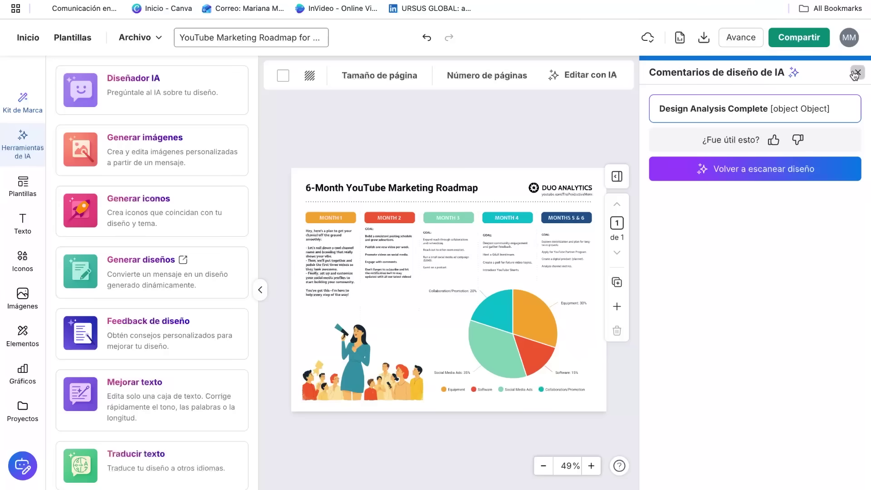
{"action": "left_click", "coordinate": [858, 72]}
{"action": "scroll", "coordinate": [393, 238], "scroll_direction": "up", "scroll_amount": 3}
{"action": "scroll", "coordinate": [393, 239], "scroll_direction": "up", "scroll_amount": 3}
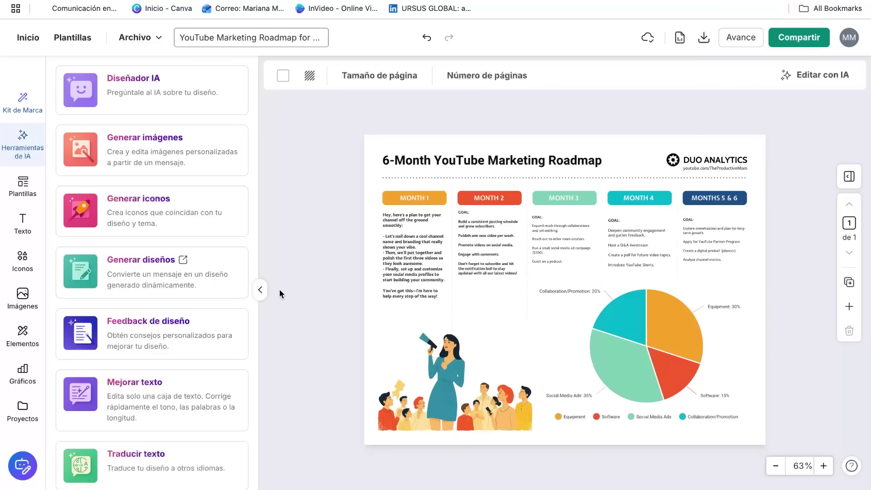
- Recolour the roadmap title near-black after trying black and teal
{"action": "left_click", "coordinate": [408, 164]}
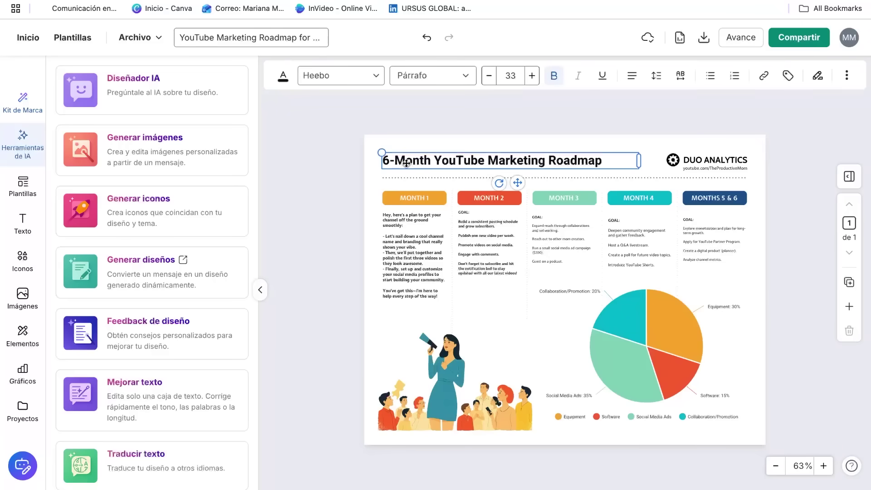
{"action": "left_click", "coordinate": [284, 76]}
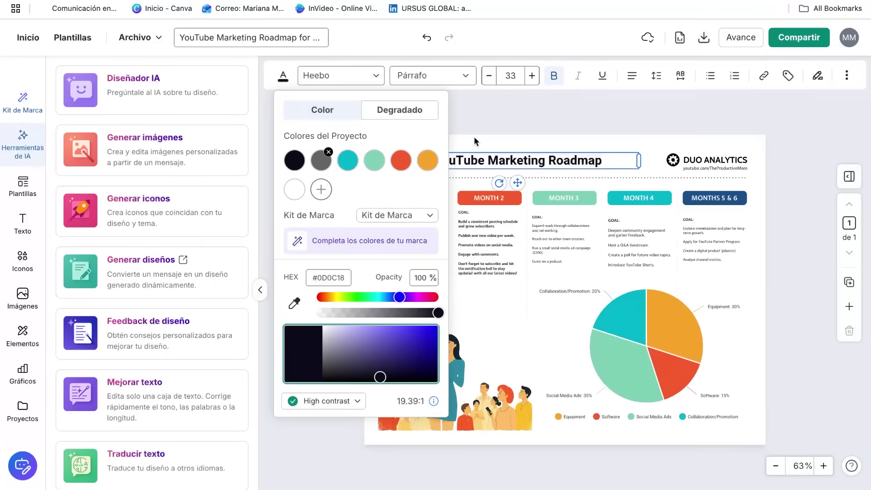
{"action": "left_click", "coordinate": [295, 161]}
{"action": "left_click", "coordinate": [524, 126]}
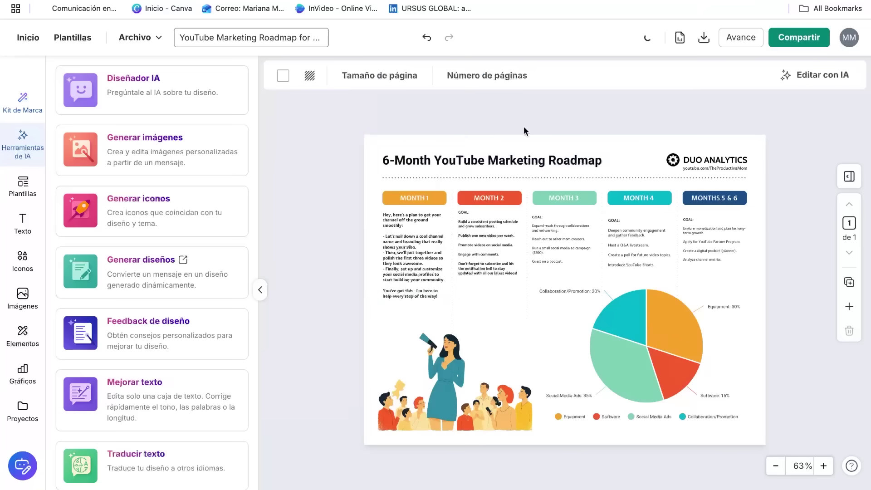
{"action": "left_click", "coordinate": [571, 160]}
{"action": "triple_click", "coordinate": [572, 159]}
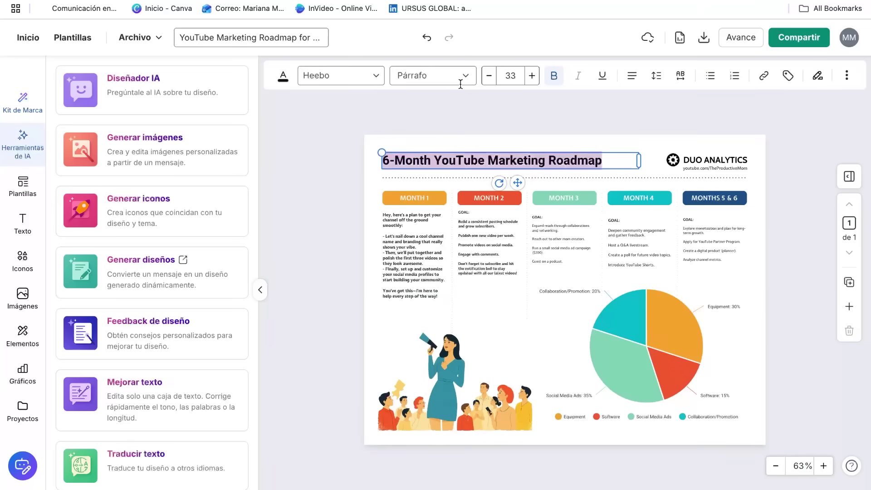
{"action": "left_click", "coordinate": [283, 75]}
{"action": "left_click", "coordinate": [348, 160]}
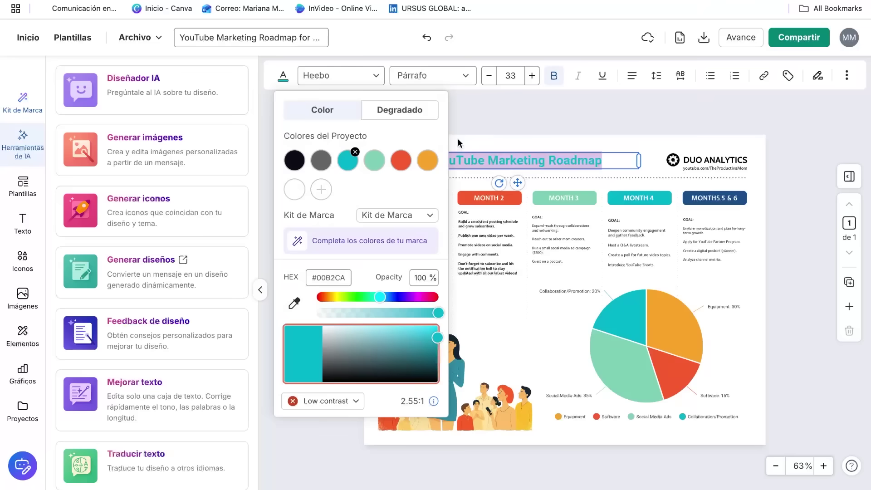
{"action": "left_click_drag", "start_coordinate": [381, 297], "coordinate": [394, 298]}
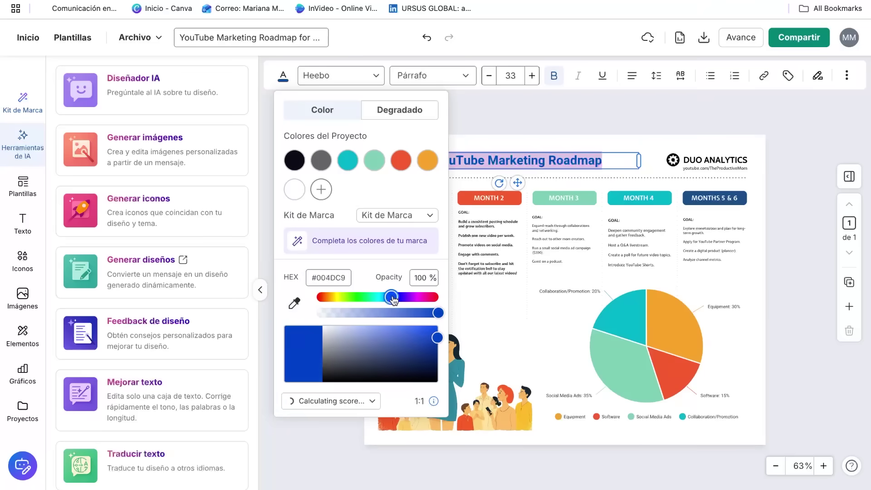
{"action": "left_click_drag", "start_coordinate": [437, 337], "coordinate": [439, 383]}
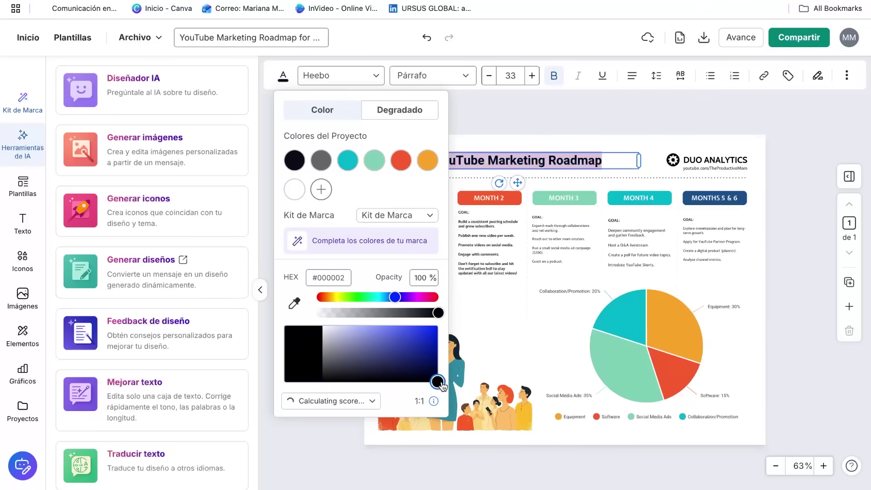
{"action": "left_click", "coordinate": [525, 120]}
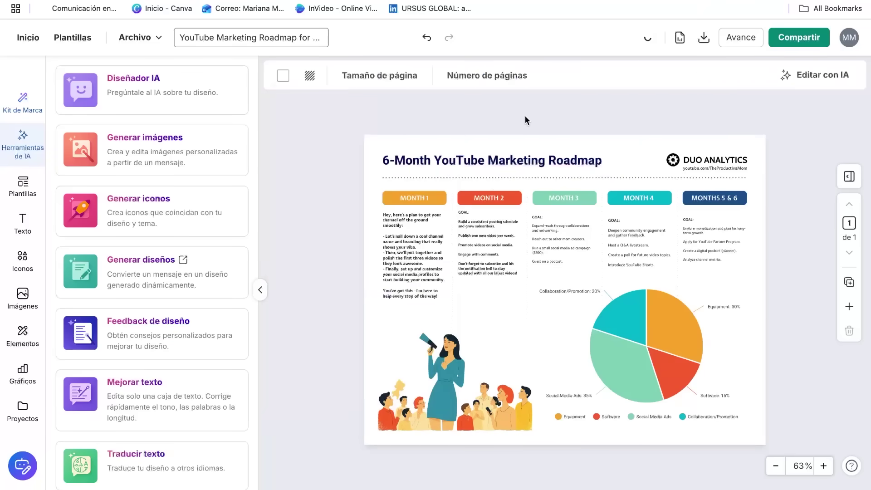
- Delete the DUO ANALYTICS logo and the web address beneath it
{"action": "left_click", "coordinate": [708, 160]}
{"action": "key", "text": "Delete"}
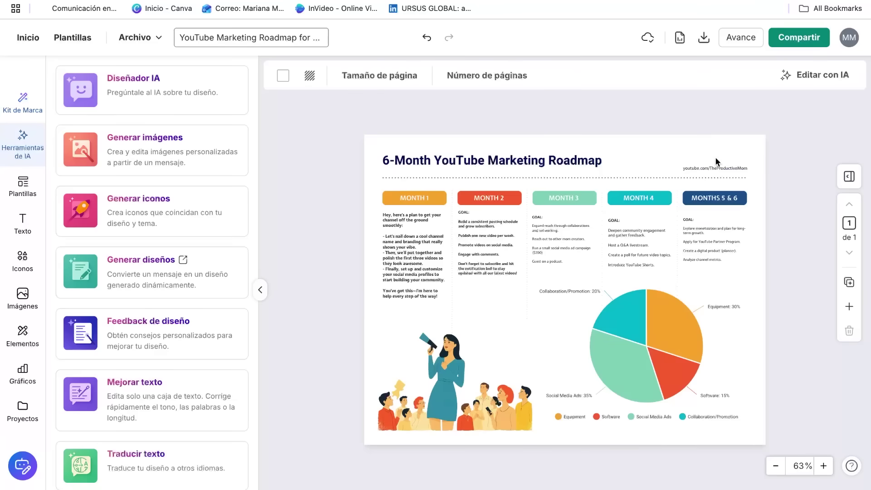
{"action": "left_click", "coordinate": [716, 168]}
{"action": "key", "text": "Delete"}
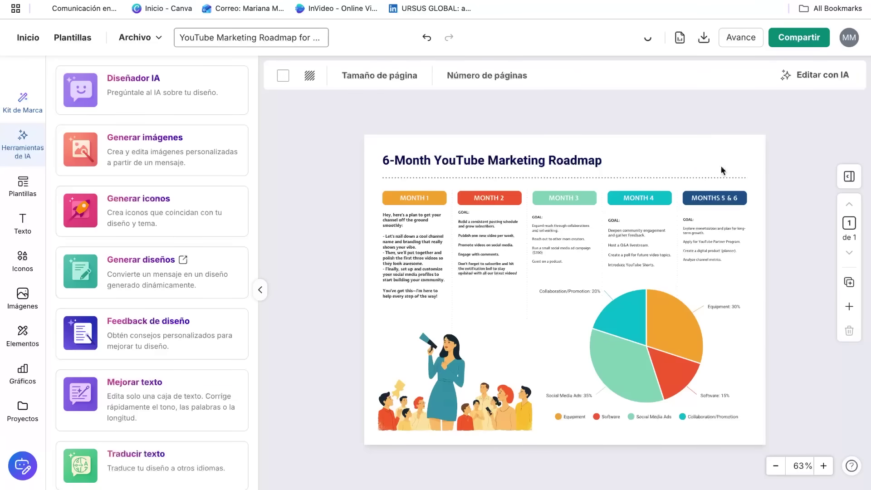